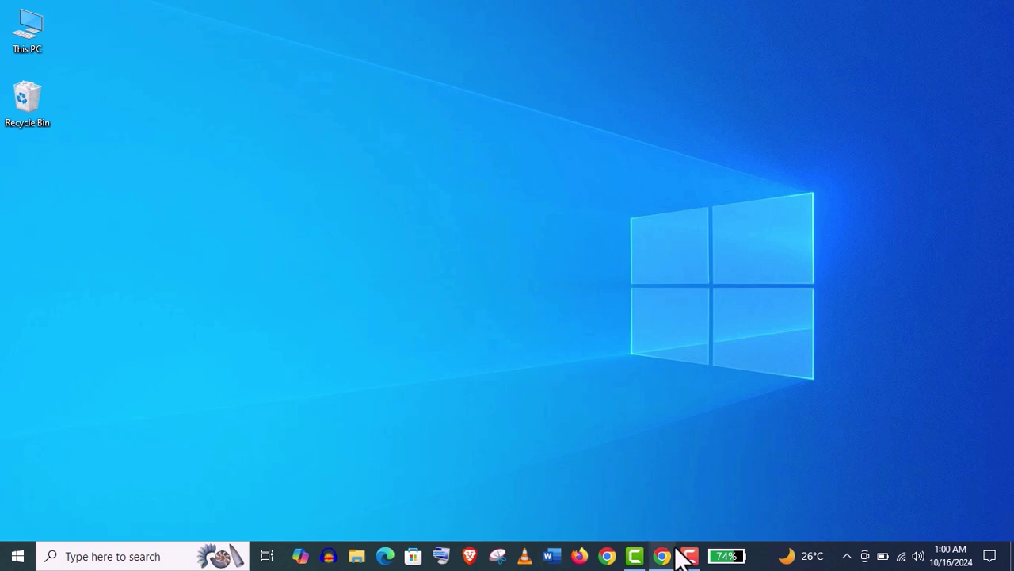
Step: Switch to Chrome and look over the AI Detector Pro dashboard and the ChatGPT writing tips article
left_click(663, 556)
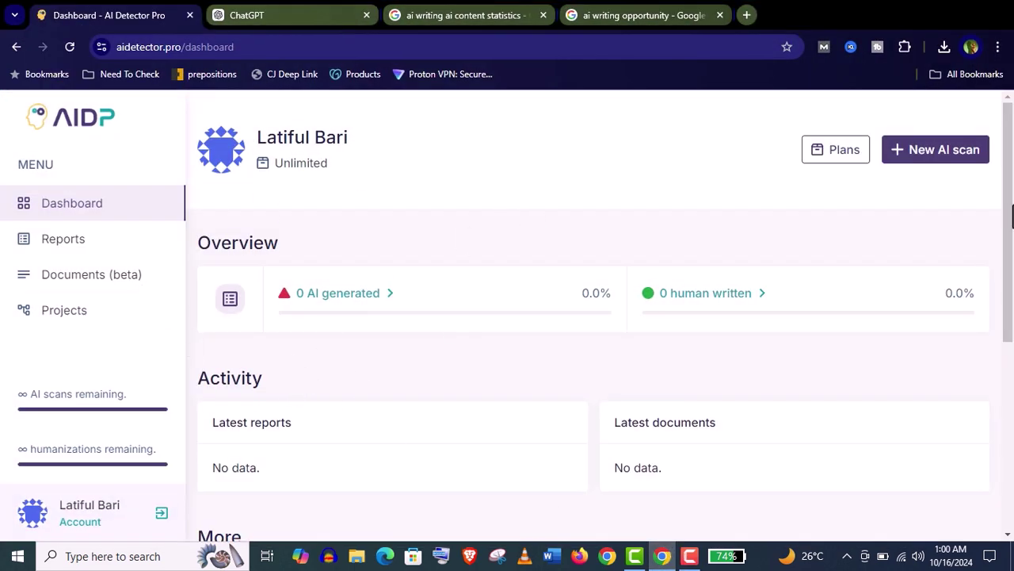
left_click_drag(1009, 198, 1003, 79)
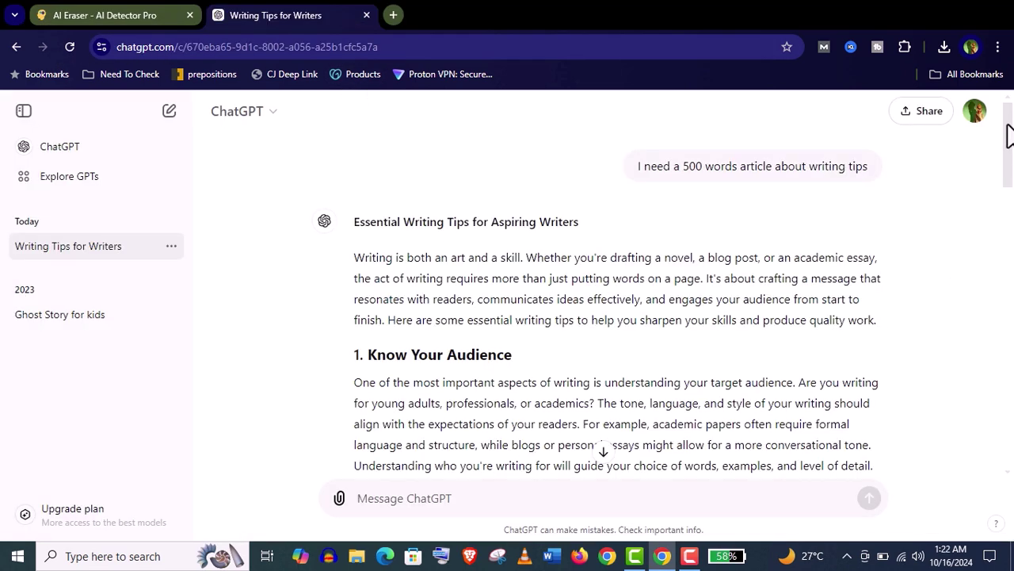
left_click_drag(1009, 135, 1012, 94)
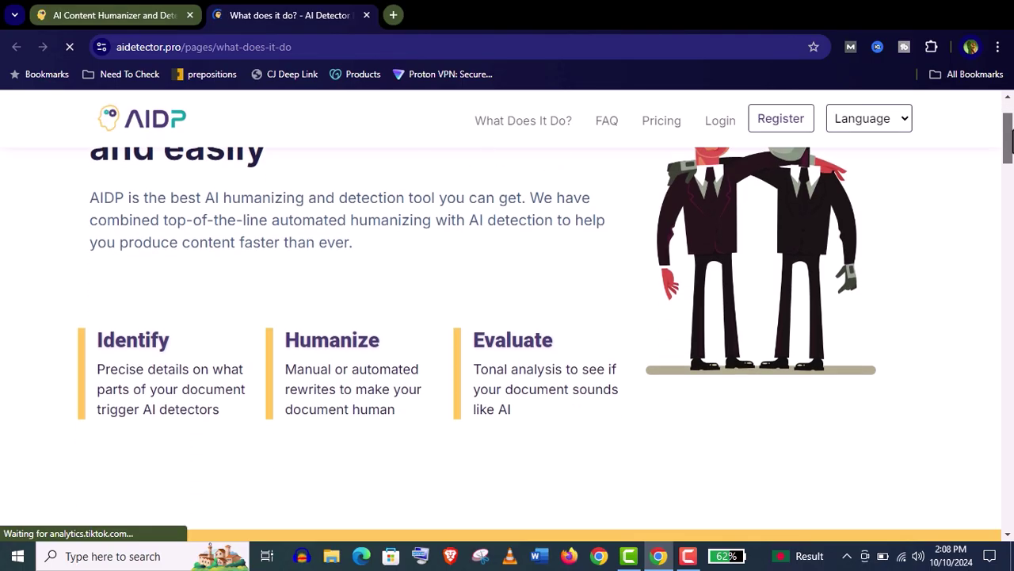
Step: Review the features described on the AI Detector Pro "What Does It Do?" page and the marked-up document in AI Eraser
scroll(507, 317, "down", 1)
scroll(507, 317, "down", 3)
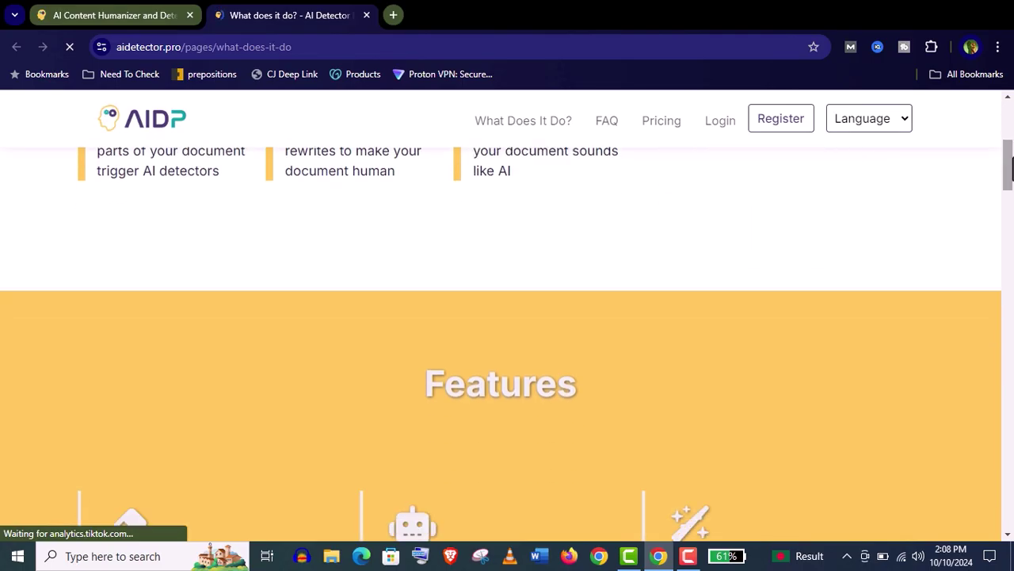
scroll(507, 317, "down", 4)
scroll(1010, 202, "up", 1)
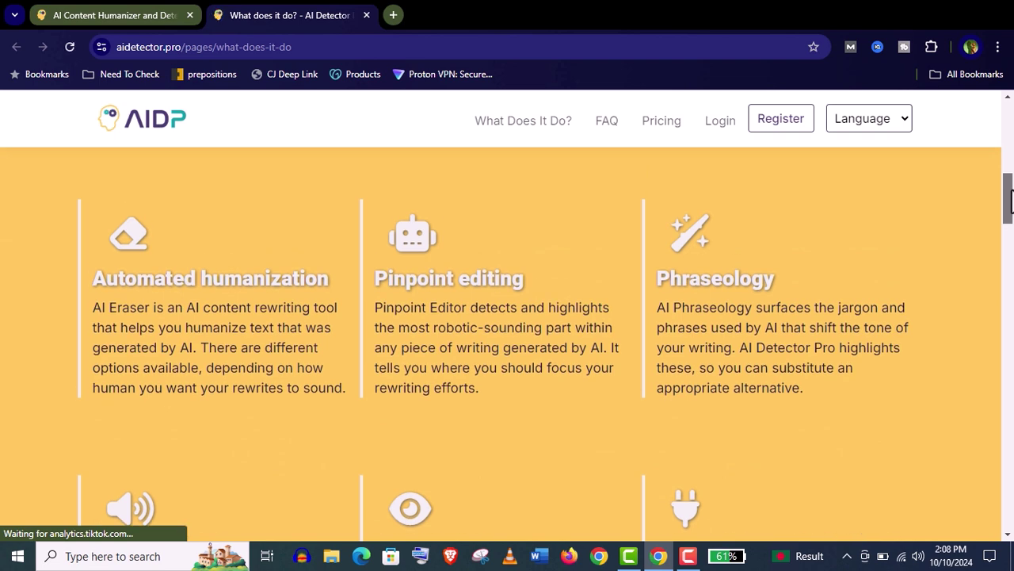
scroll(1010, 202, "down", 2)
left_click_drag(1011, 210, 1011, 357)
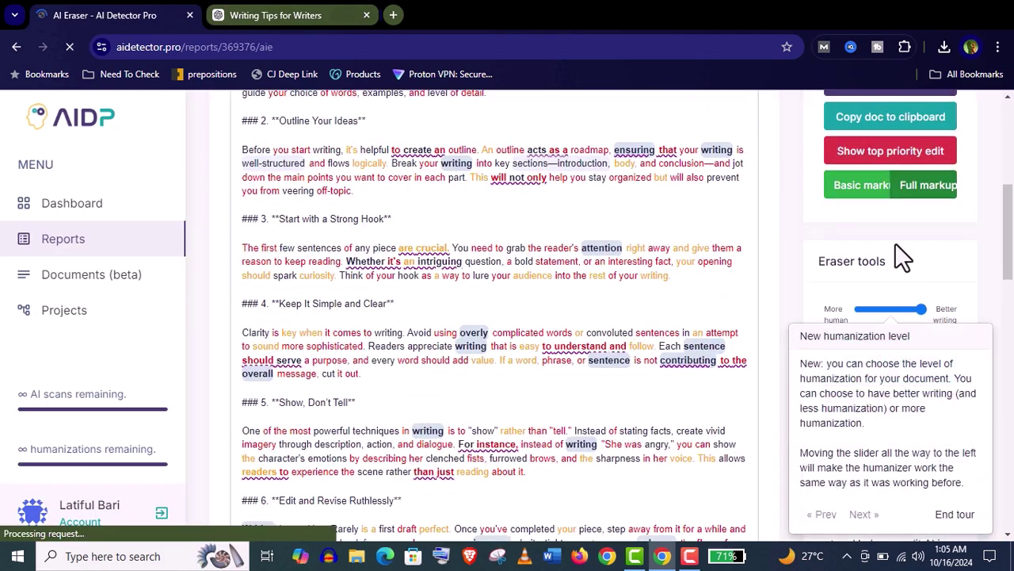
scroll(895, 317, "down", 3)
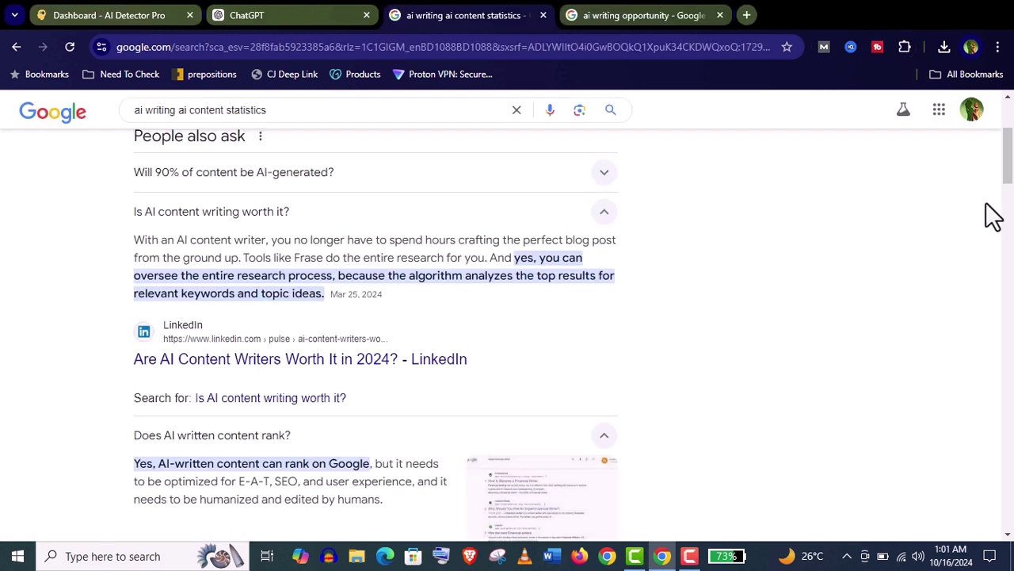
Step: Expand and read "Will 90% of content be AI-generated?" in the "ai writing ai content statistics" search results
left_click_drag(1011, 174, 1011, 155)
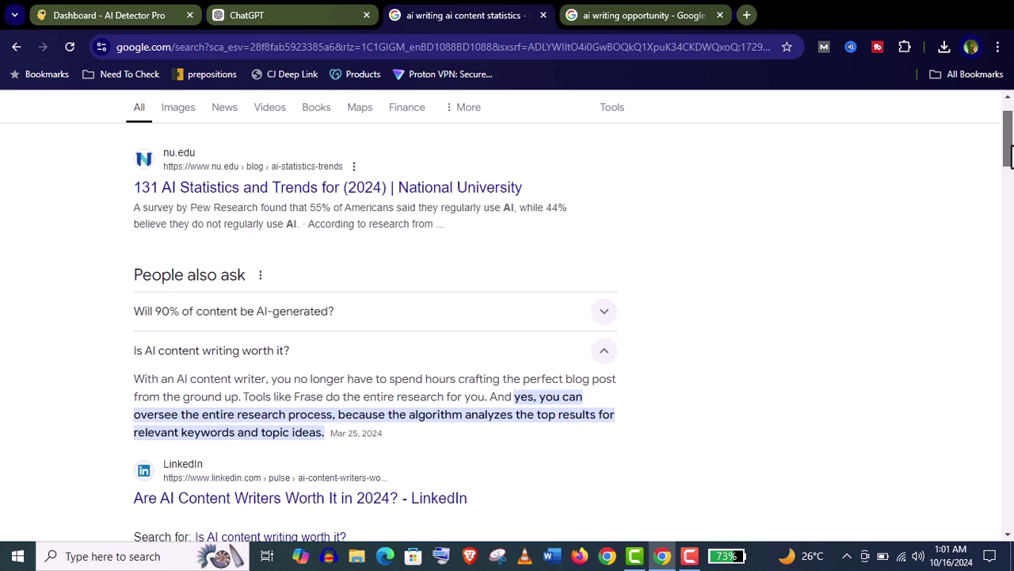
left_click(606, 312)
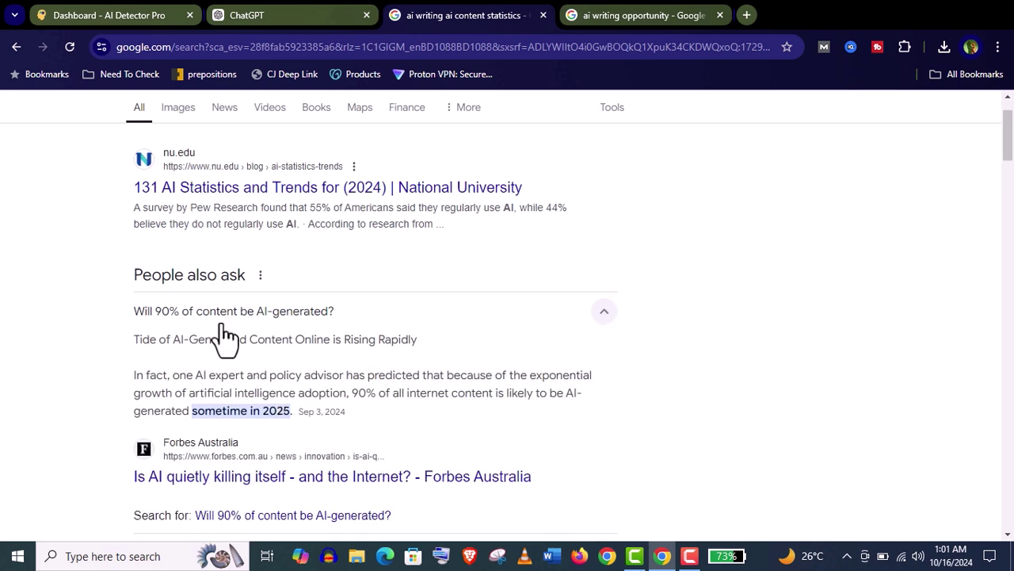
left_click_drag(1004, 132, 1007, 143)
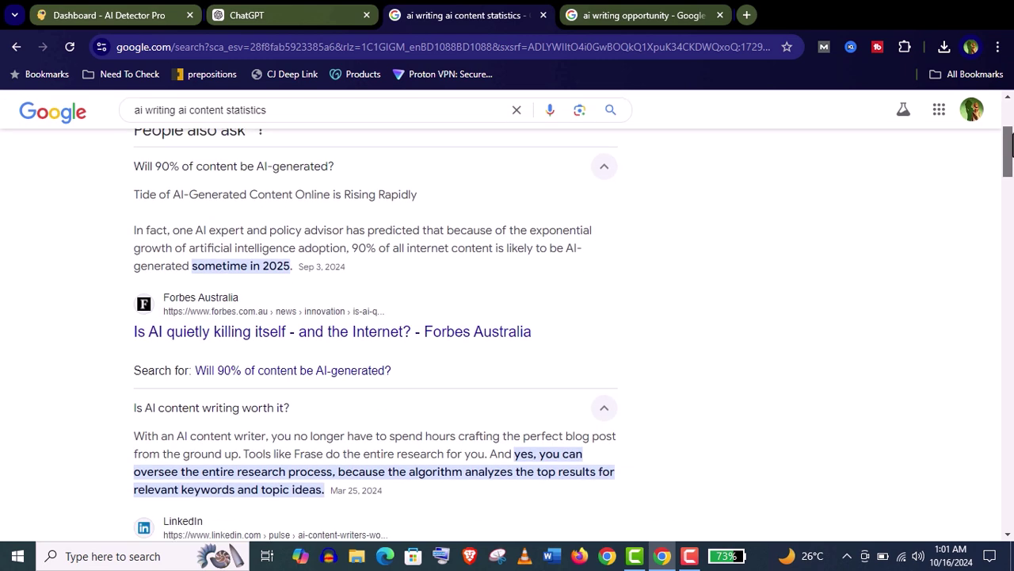
Step: Close the AI content statistics search and expand "How much do AI writers make?" in the "ai writing opportunity" results
left_click(606, 13)
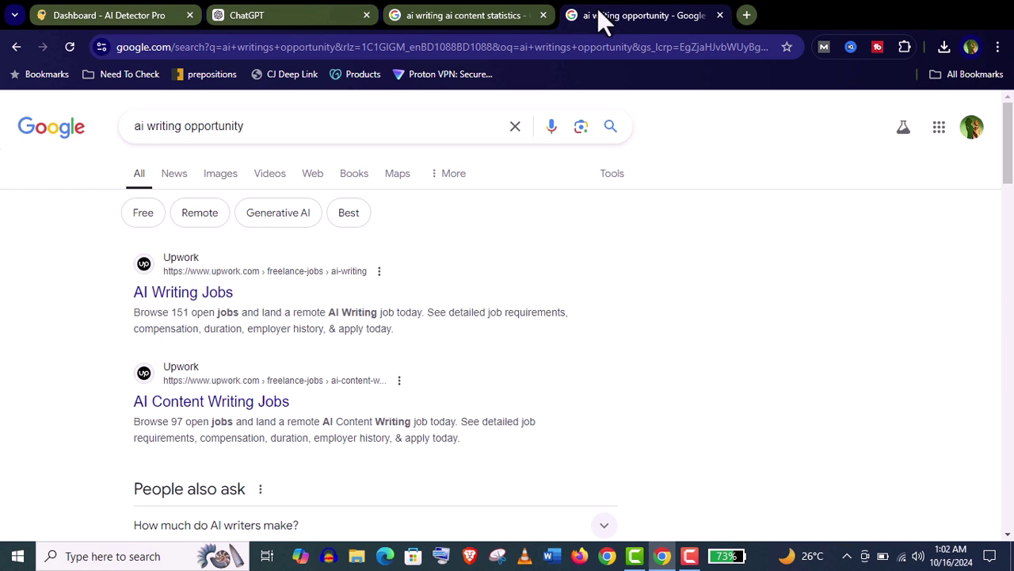
middle_click(390, 14)
scroll(238, 198, "down", 2)
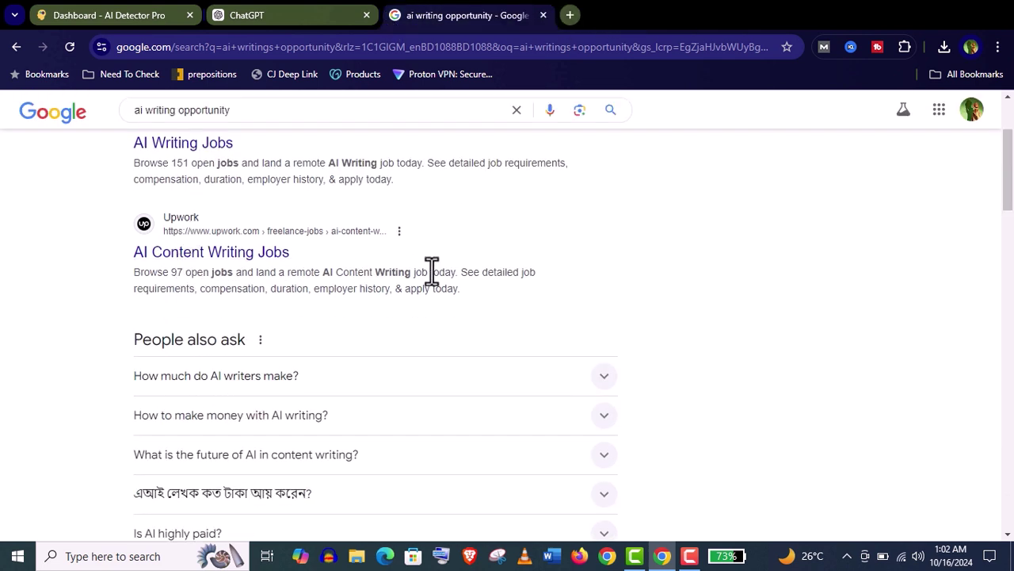
left_click(555, 374)
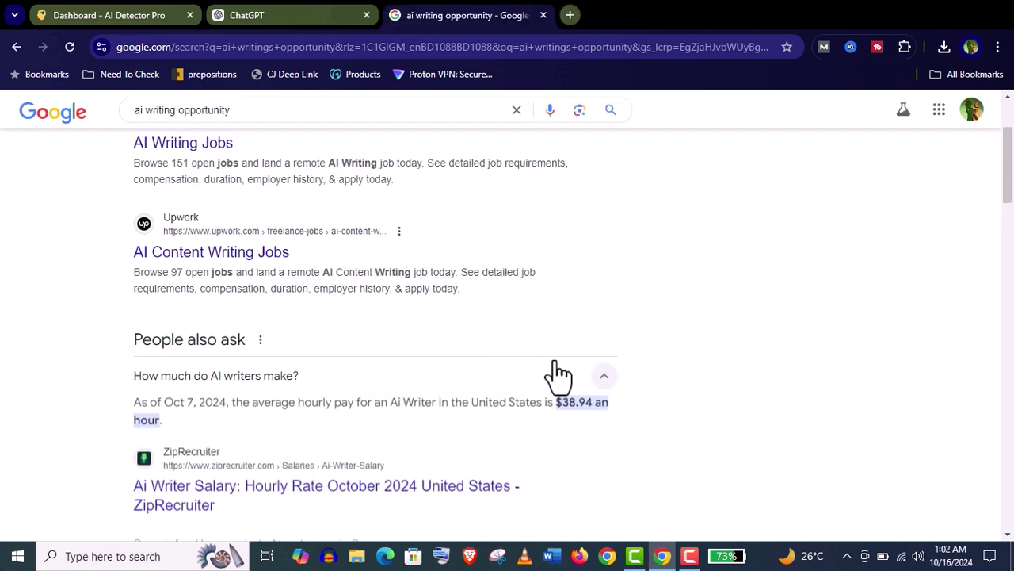
Step: Highlight the answer to "Is there an AI that can write a book?" in the "ai writing books" results
key("alt+Left")
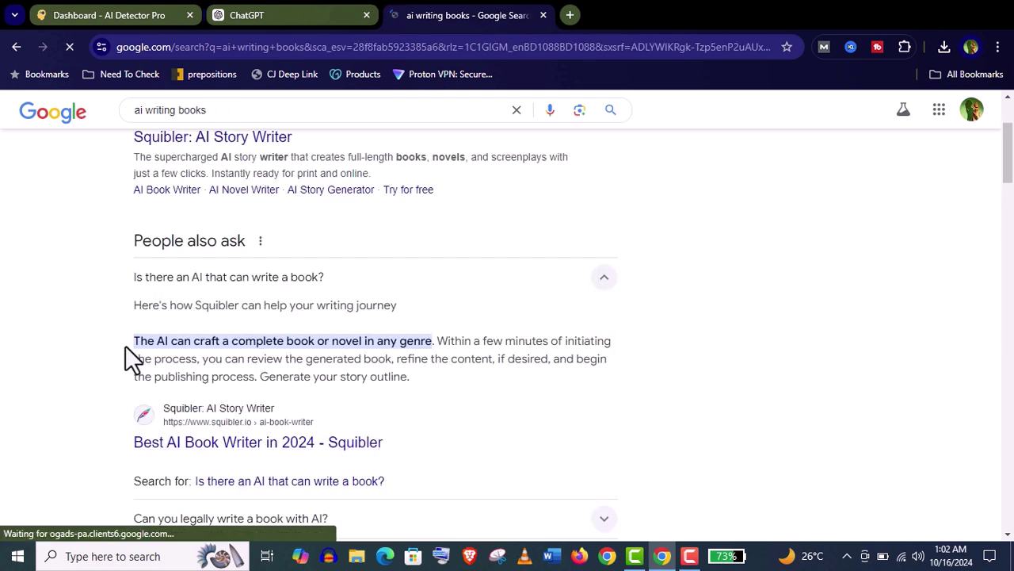
left_click_drag(125, 346, 464, 386)
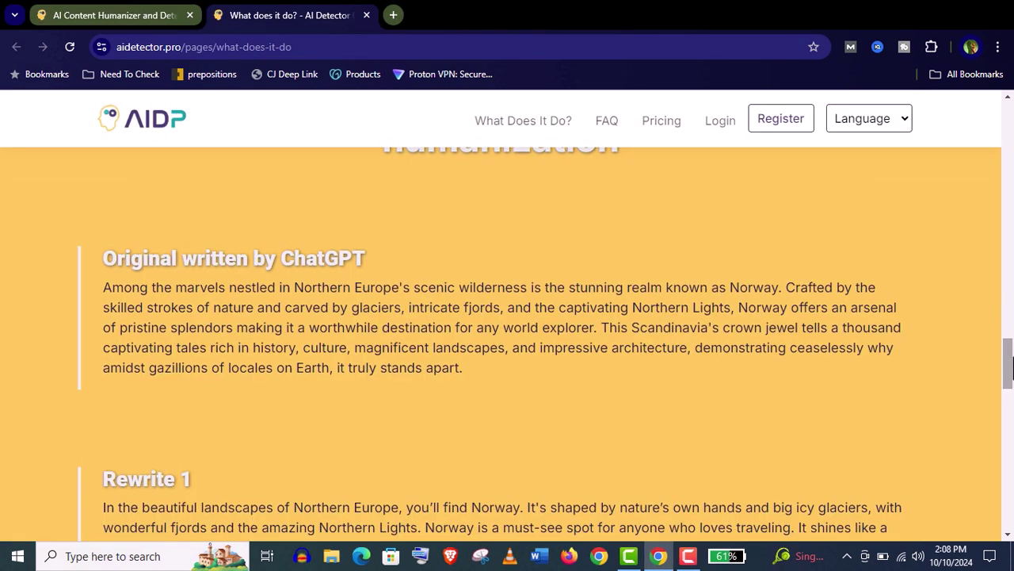
Step: Review the sample rewrites on the AI Detector Pro page and the writing tips article in ChatGPT
left_click_drag(1011, 365, 1011, 370)
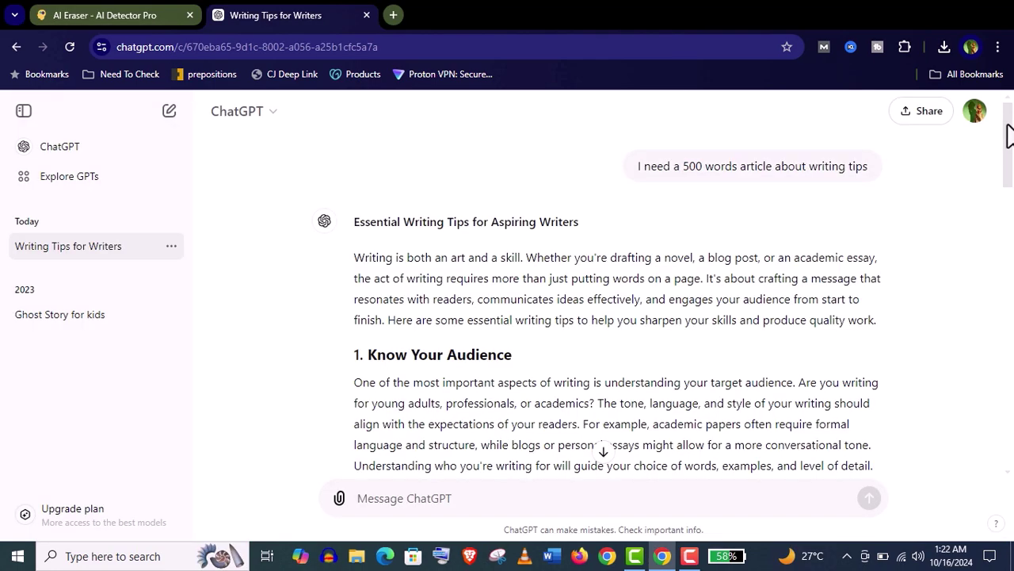
left_click_drag(1009, 134, 1010, 249)
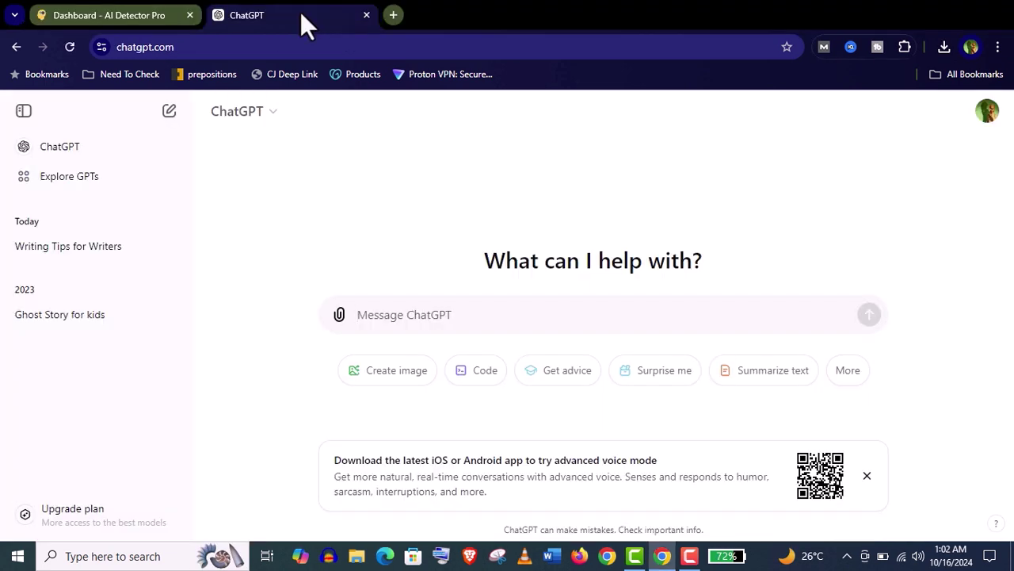
Step: Write the ChatGPT prompt "I need a 500 word article about writing tips"
type("I need")
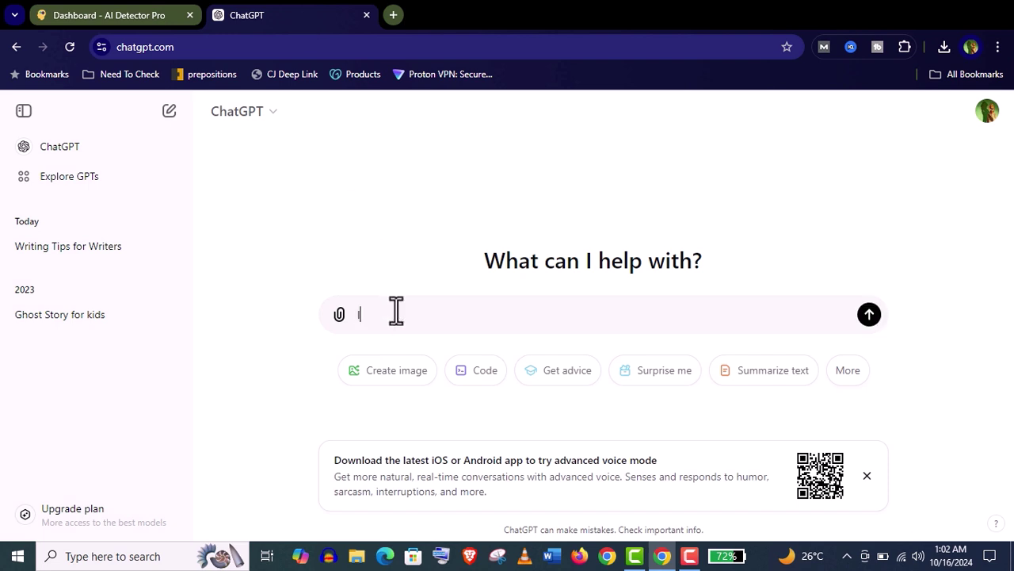
type("a 500 word article about writing tips")
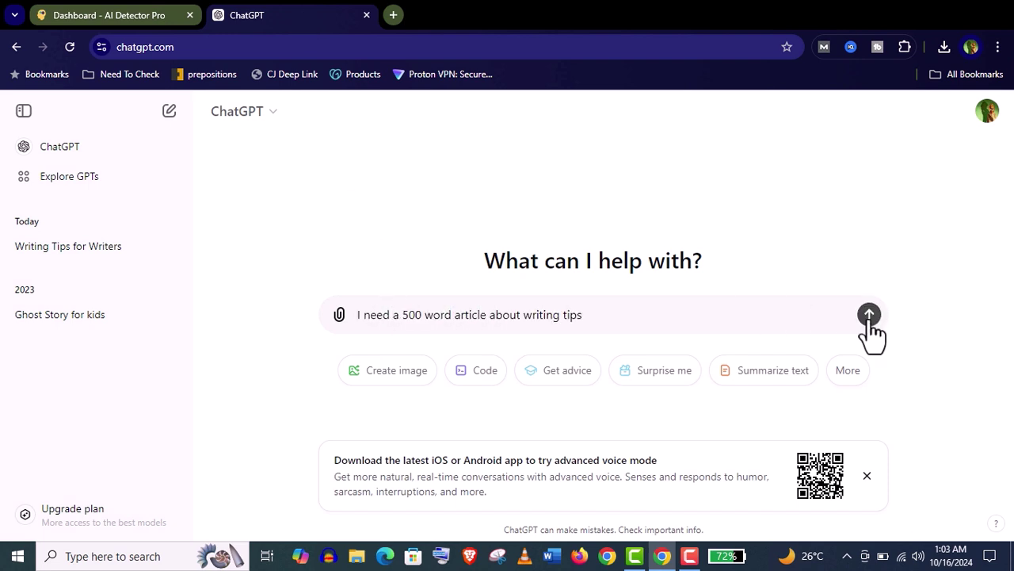
Step: Open the "Writing Tips for Writers" conversation, look through the article, and copy the whole response
left_click(67, 246)
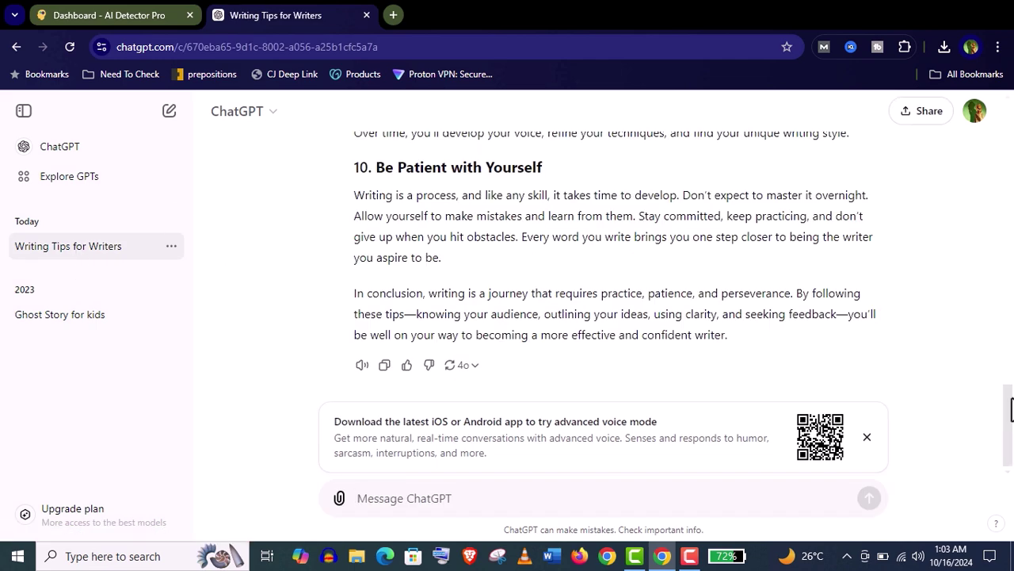
scroll(942, 401, "up", 15)
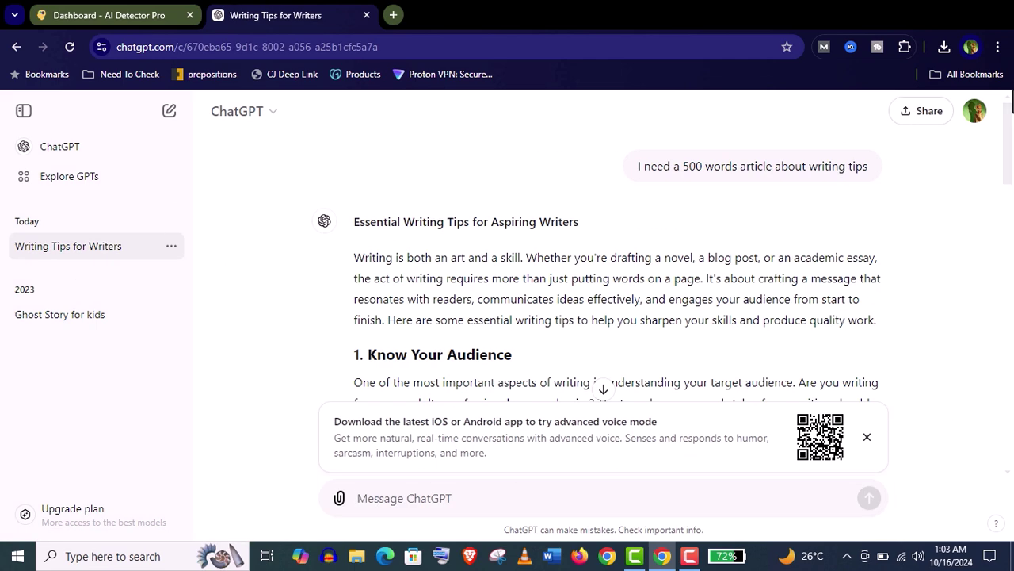
left_click_drag(421, 211, 620, 445)
left_click(603, 388)
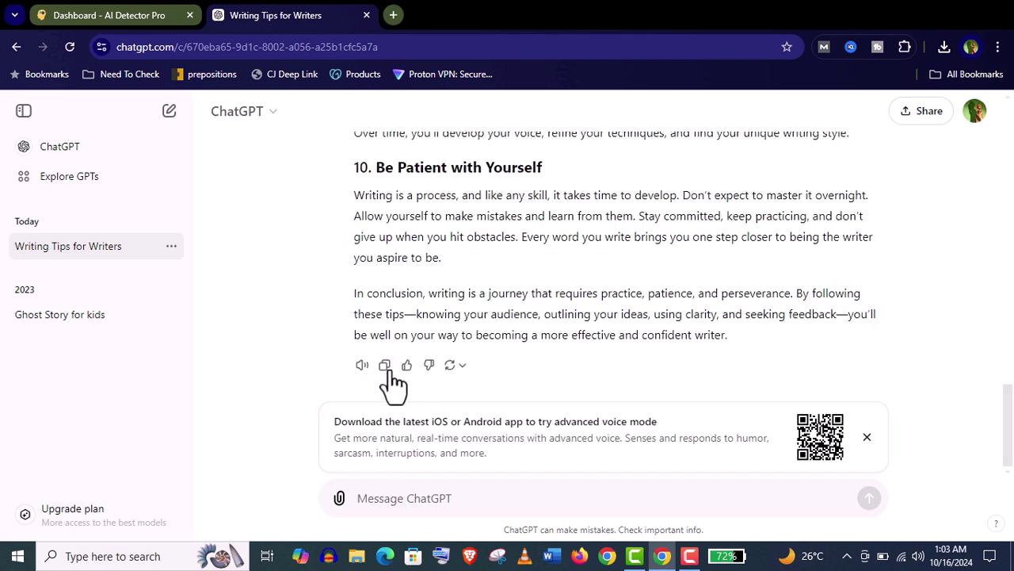
left_click(385, 366)
Step: Start a new AI scan in AI Detector Pro and paste the copied article into it
key("ctrl+Tab")
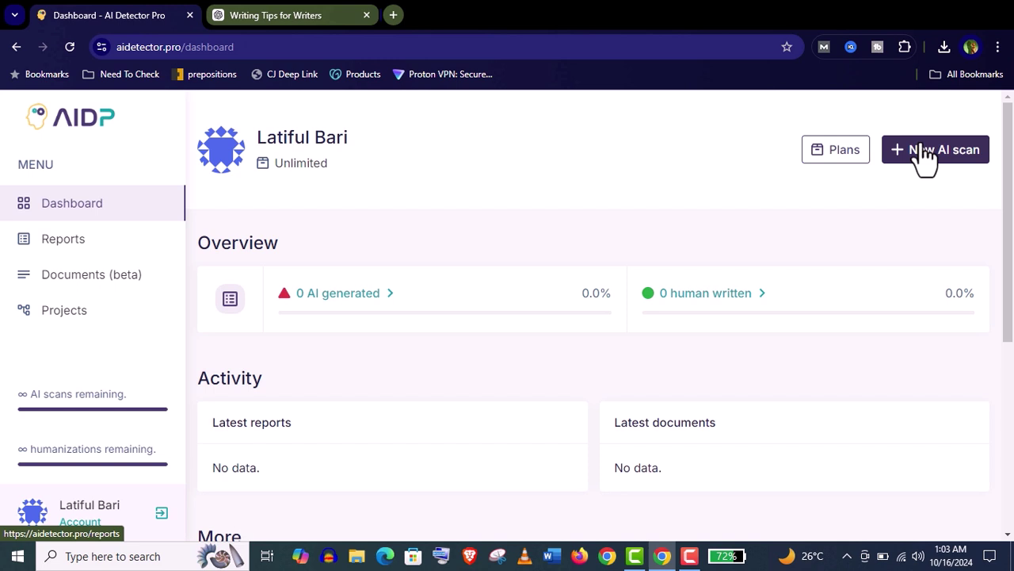
left_click(925, 158)
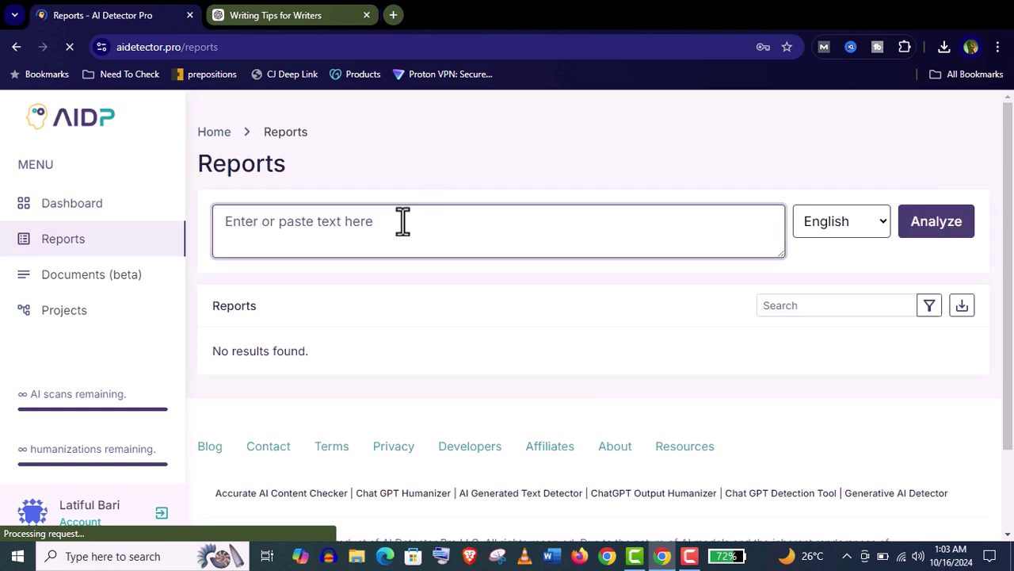
key("ctrl+v")
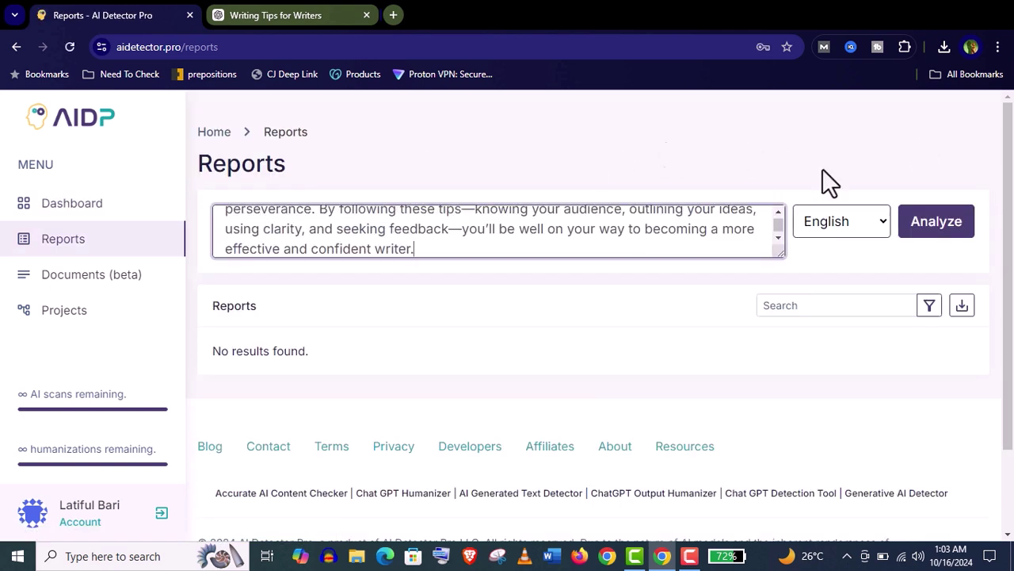
Step: Analyze the pasted article with the language kept as English
left_click(865, 218)
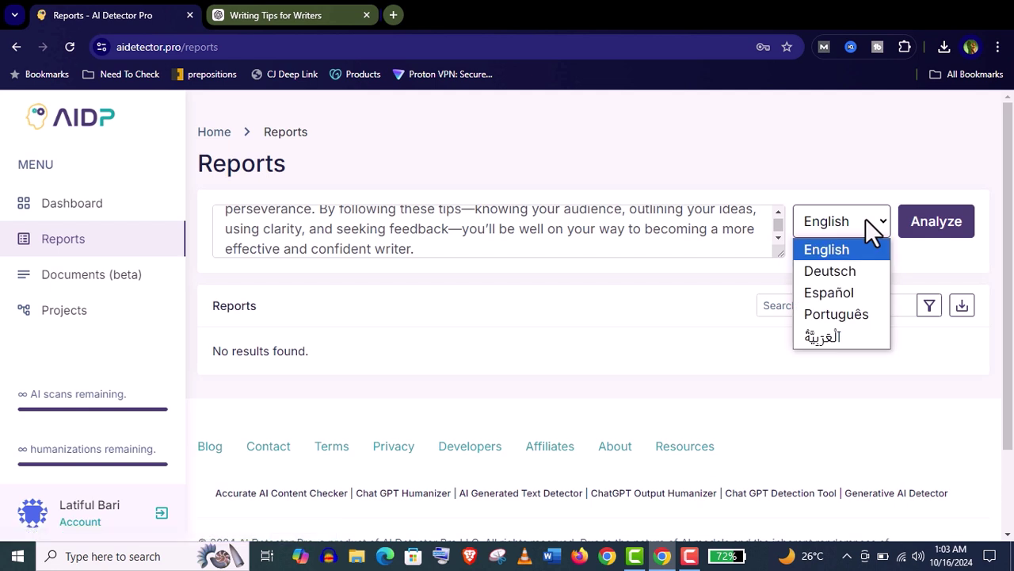
left_click(868, 222)
left_click(946, 226)
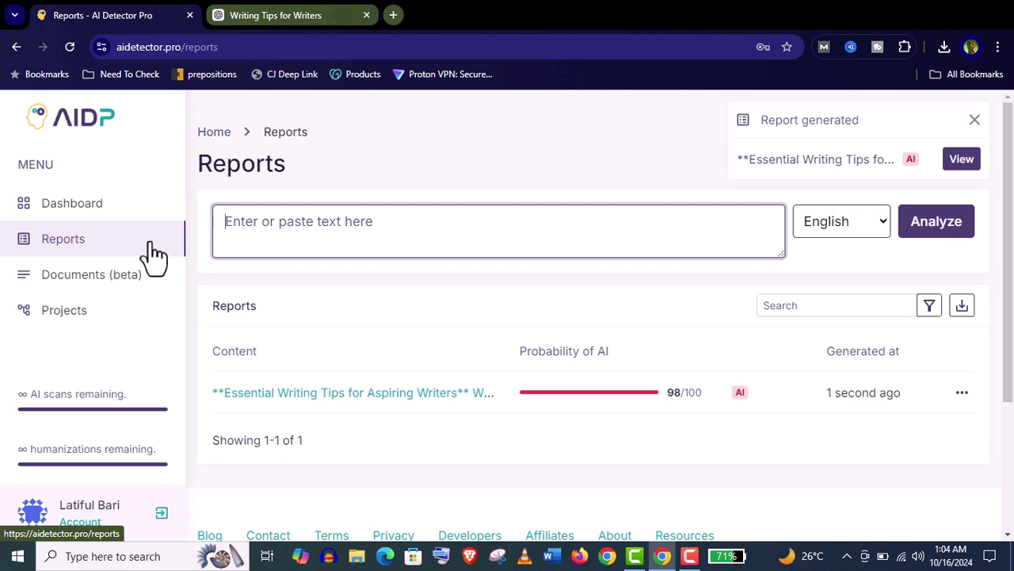
Step: Open the generated report for "Essential Writing Tips for Aspiring Writers" and examine its overview and highlighted paragraphs
left_click(452, 394)
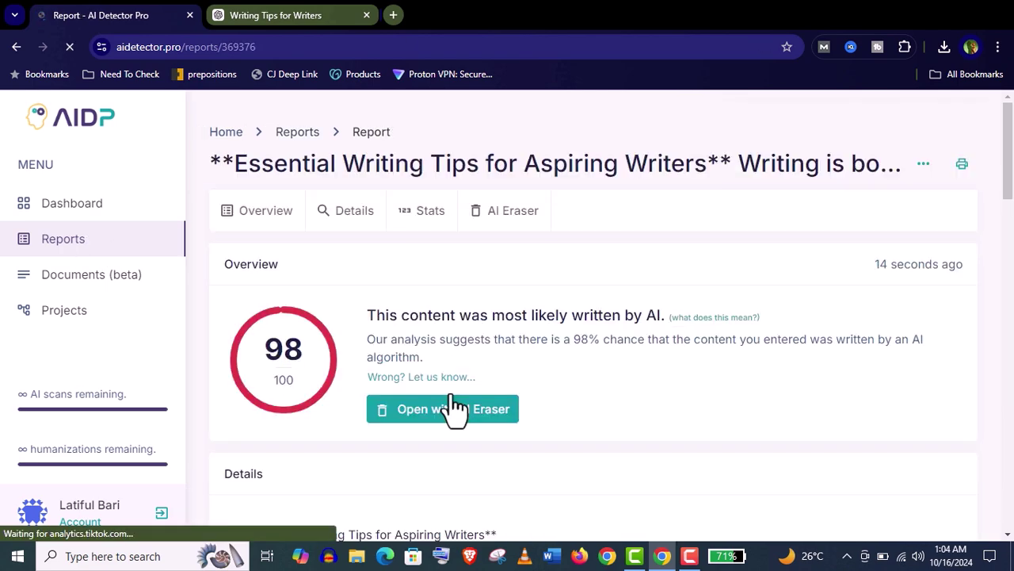
left_click_drag(1009, 180, 1010, 204)
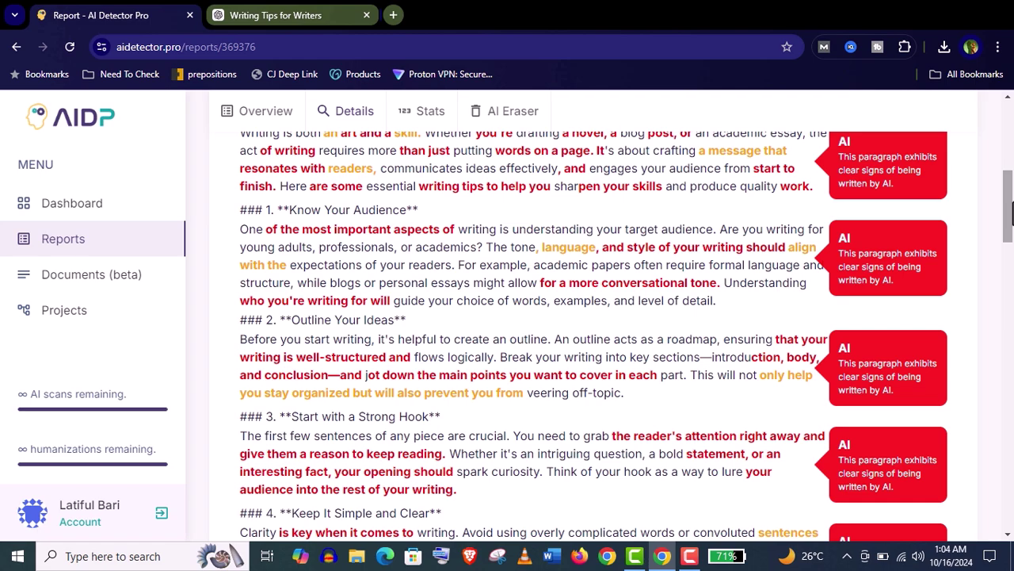
left_click_drag(1011, 207, 1011, 181)
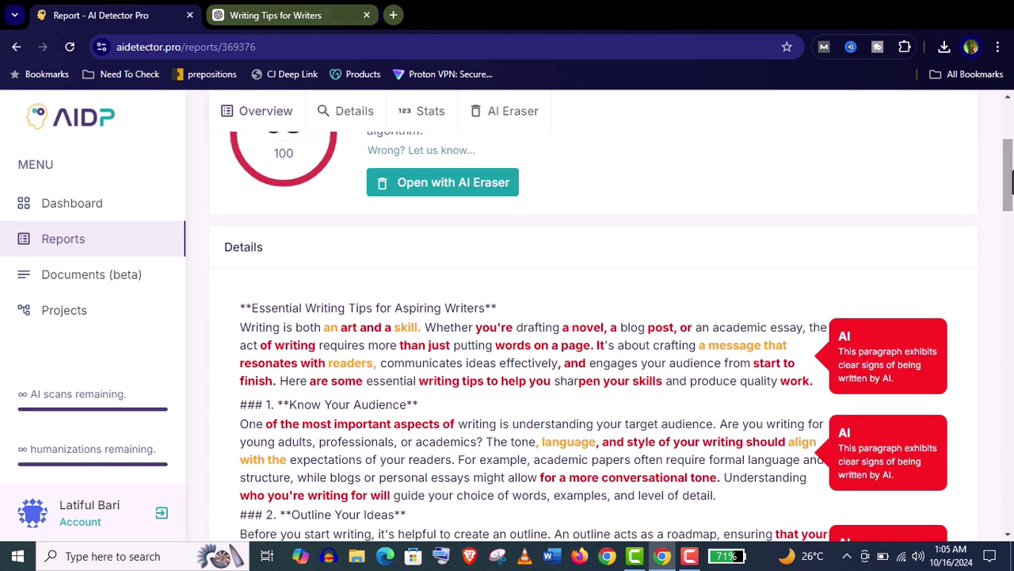
Step: Open the report with AI Eraser, review the marked-up words and legend, and end the humanization level tour
left_click(484, 190)
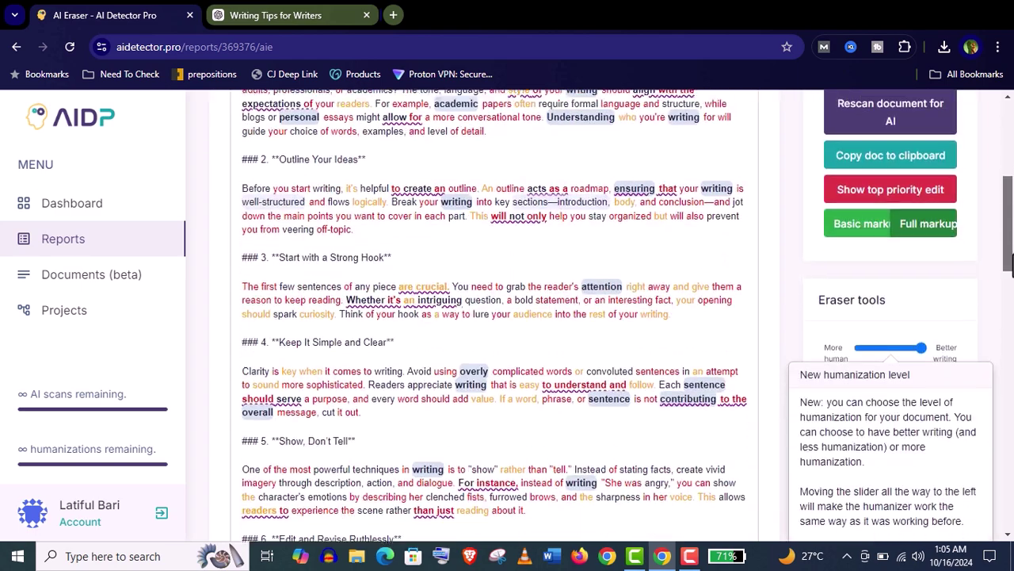
scroll(1012, 361, "down", 7)
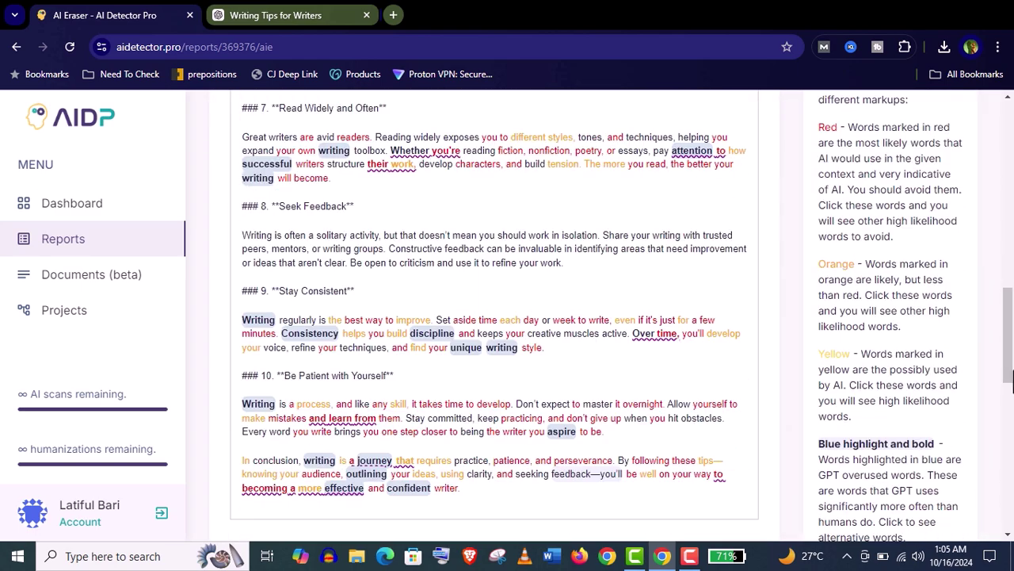
left_click_drag(1012, 337, 1010, 289)
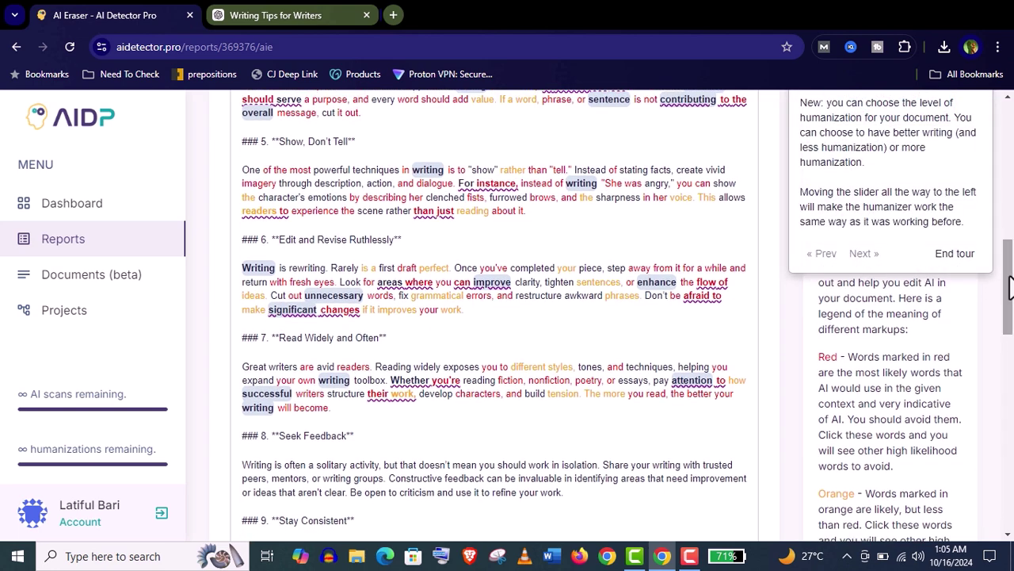
left_click(961, 257)
scroll(1012, 277, "up", 1)
left_click_drag(1010, 282, 1012, 194)
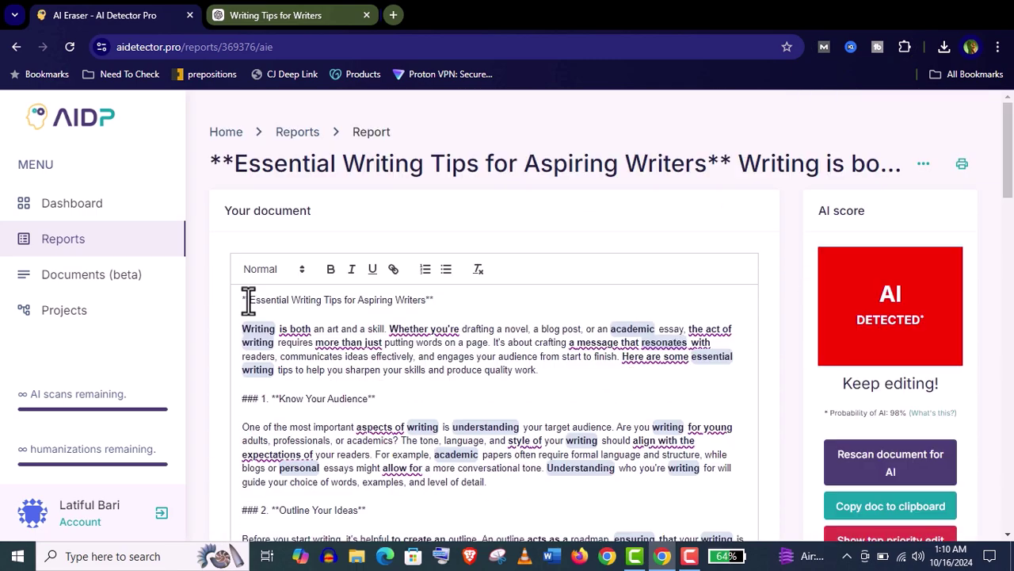
Step: Select the whole article and humanize the document with the humanization slider midway between More human and Better writing
key("ctrl+a")
left_click_drag(1010, 191, 1010, 296)
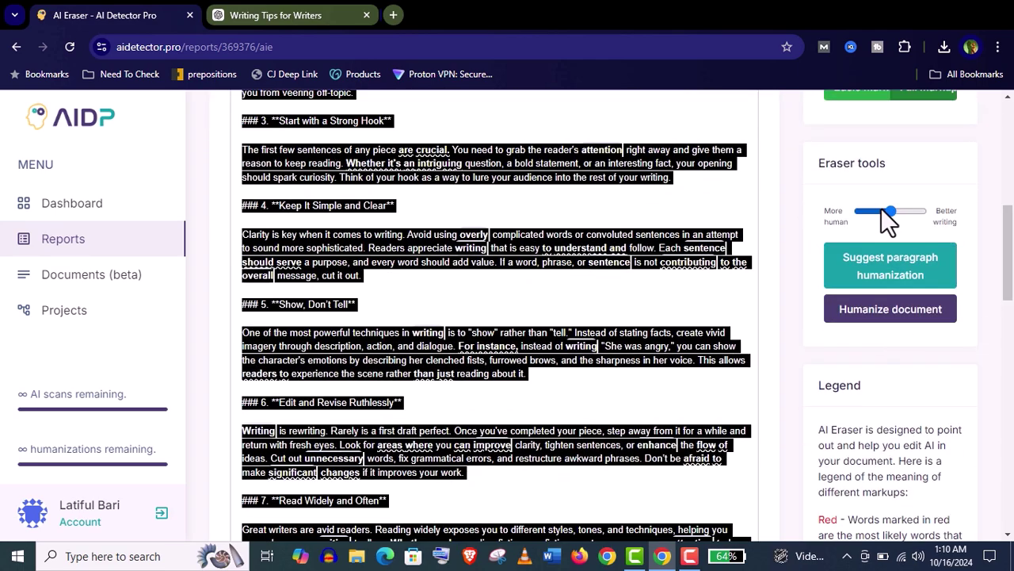
left_click_drag(880, 211, 891, 211)
scroll(1007, 199, "up", 3)
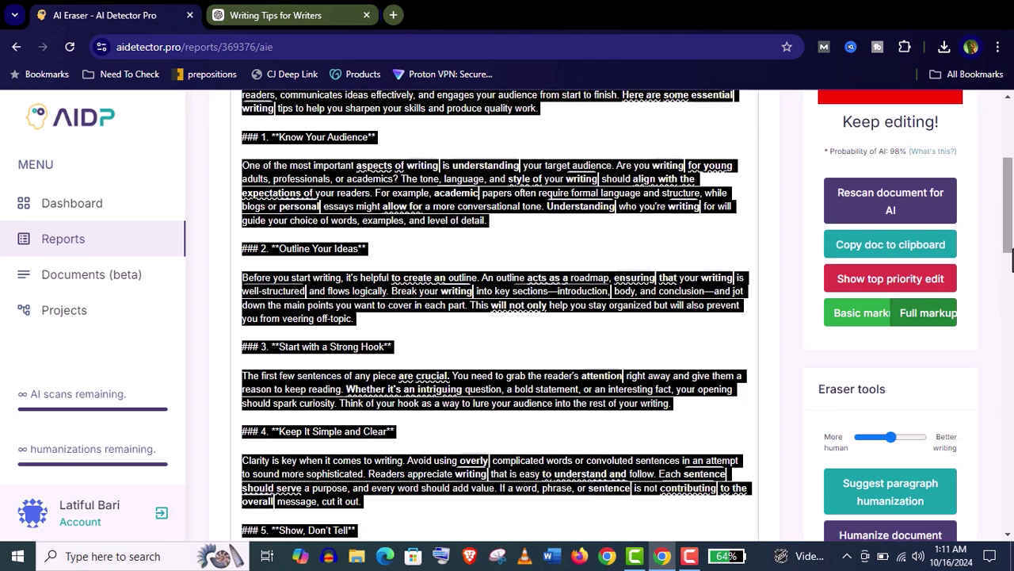
scroll(1006, 198, "down", 1)
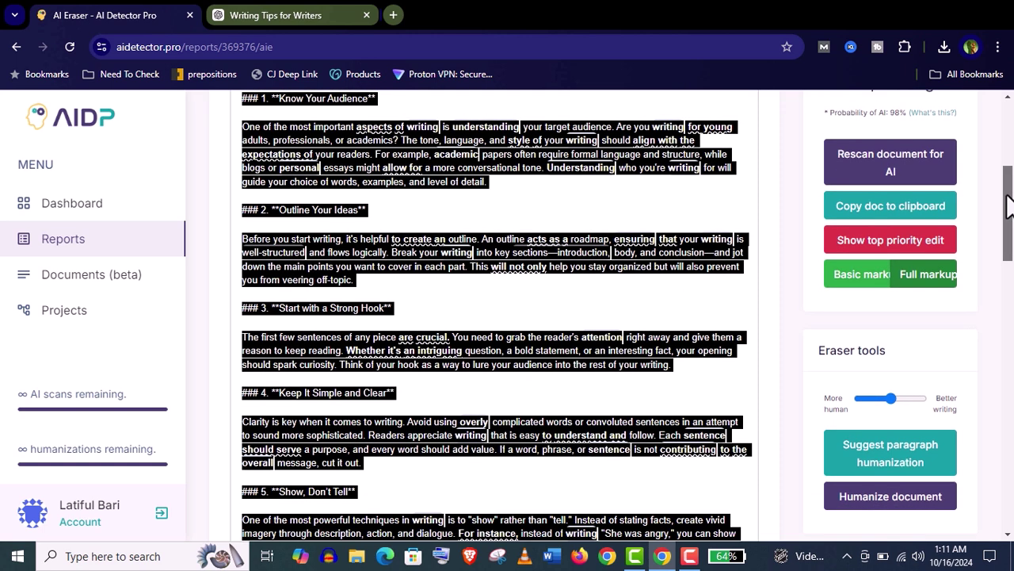
left_click(876, 506)
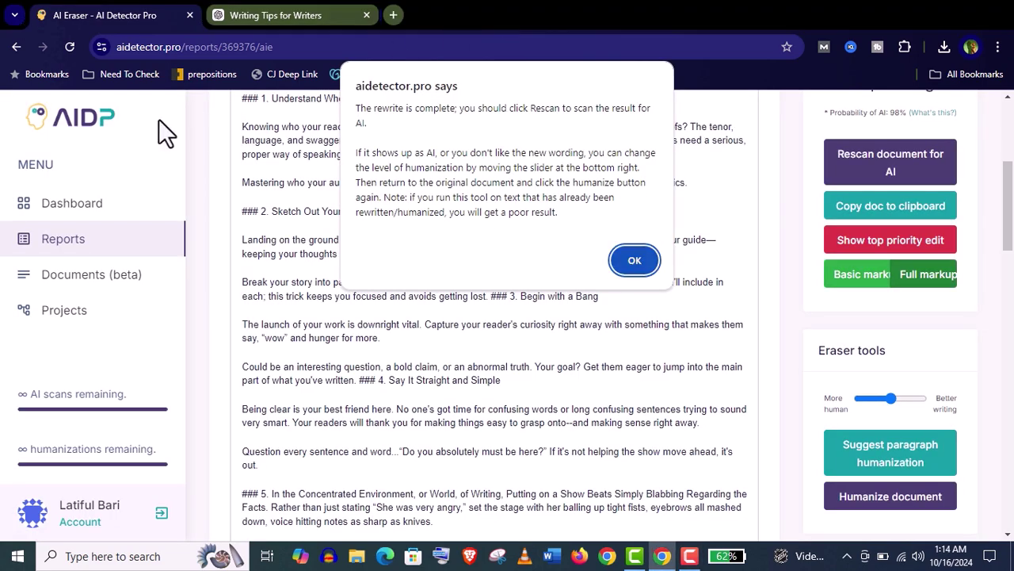
left_click(646, 257)
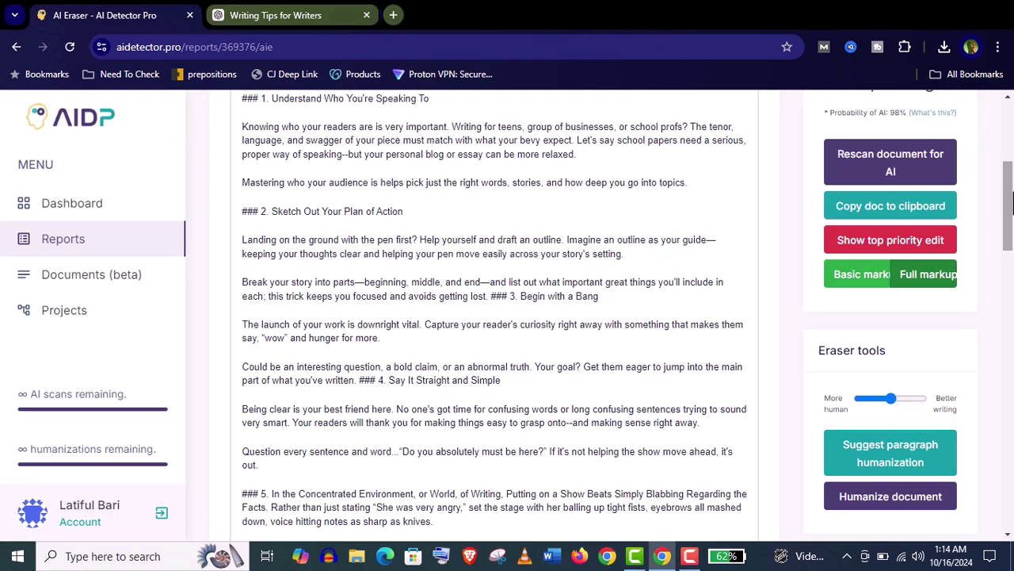
Step: Review the rewritten article and compare its wording with the original "Essential Writing Tips for Aspiring Writers" in ChatGPT
left_click_drag(1012, 203, 1012, 218)
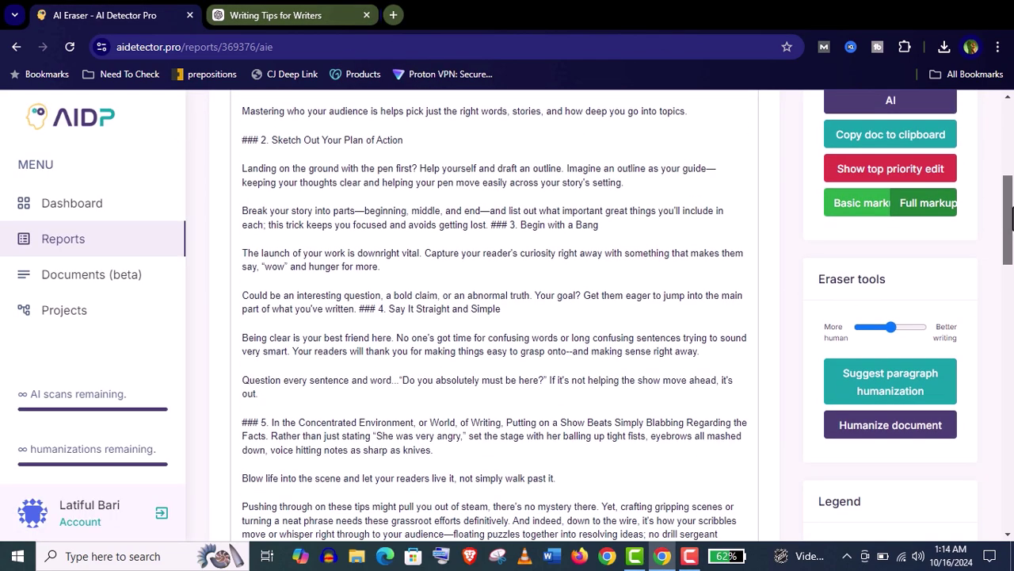
scroll(1012, 218, "up", 3)
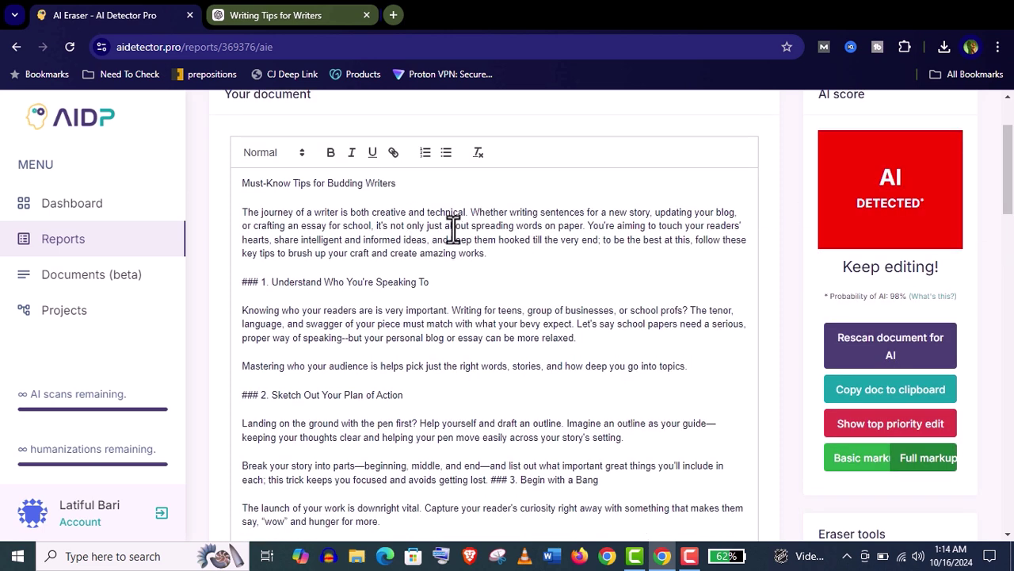
left_click(280, 14)
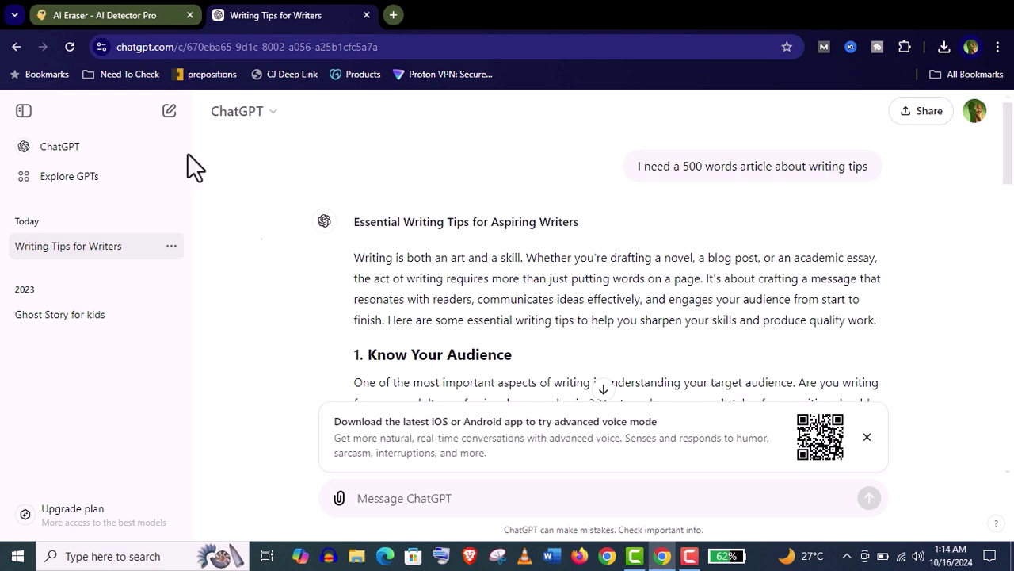
left_click(76, 14)
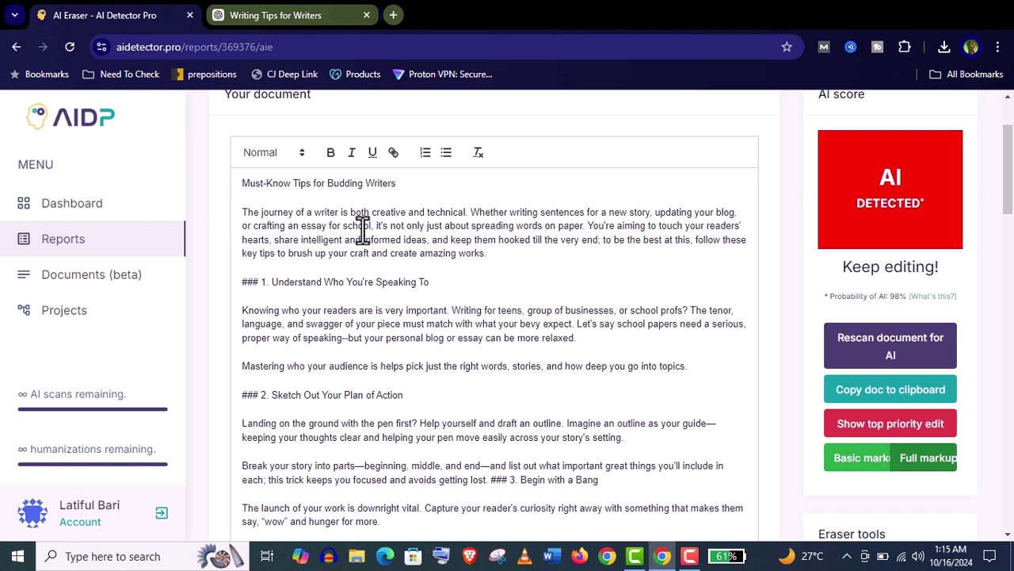
left_click(278, 6)
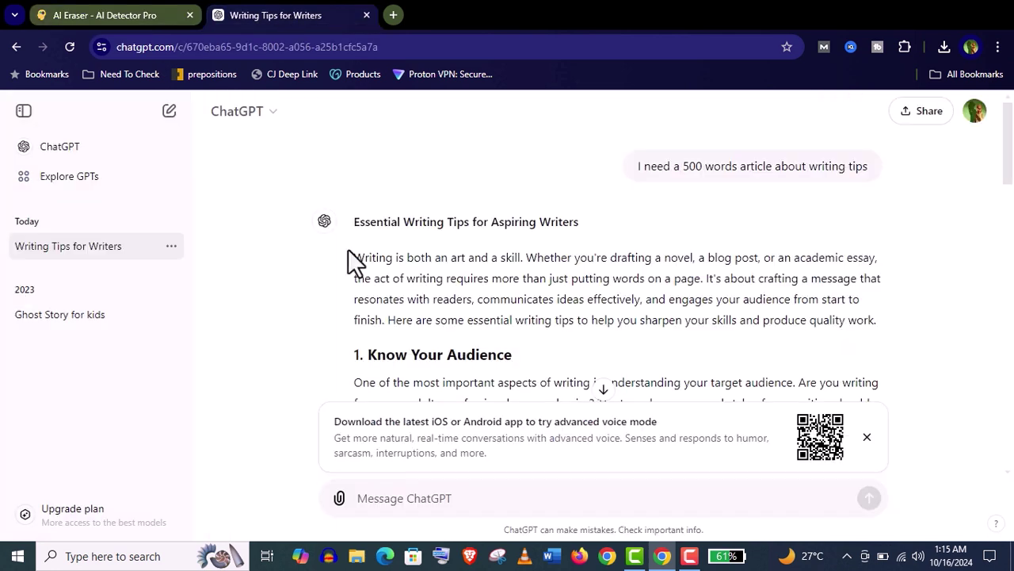
left_click(92, 13)
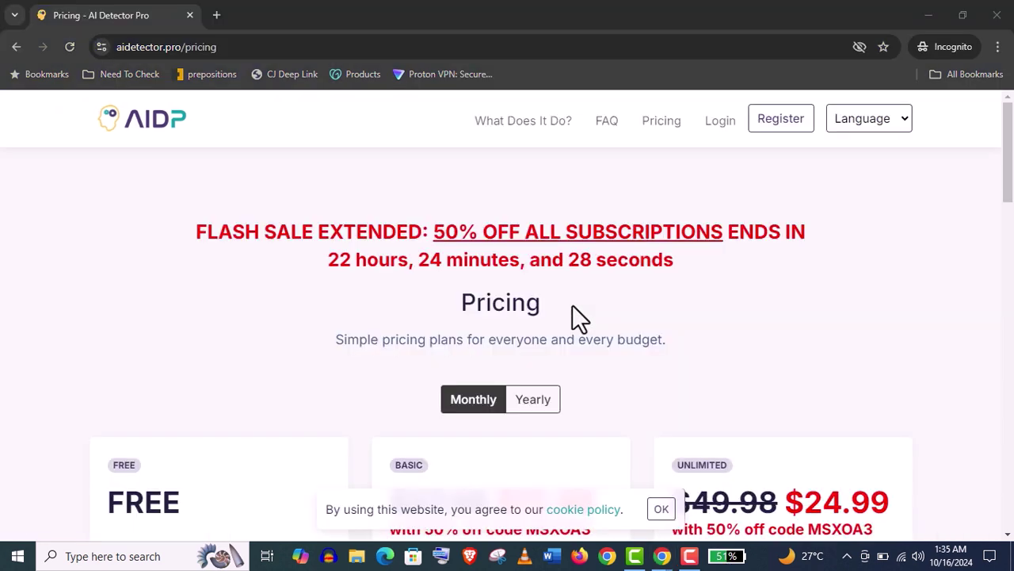
Step: Examine the monthly prices and feature lists of the Free, Basic and Unlimited plans on the AI Detector Pro pricing page
left_click_drag(1009, 170, 1011, 230)
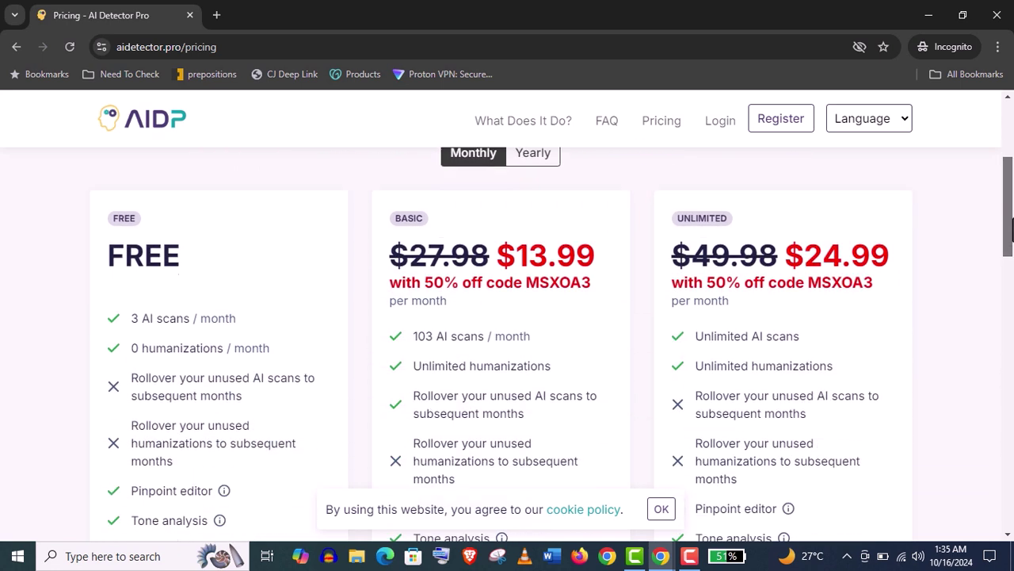
left_click_drag(1011, 229, 1012, 240)
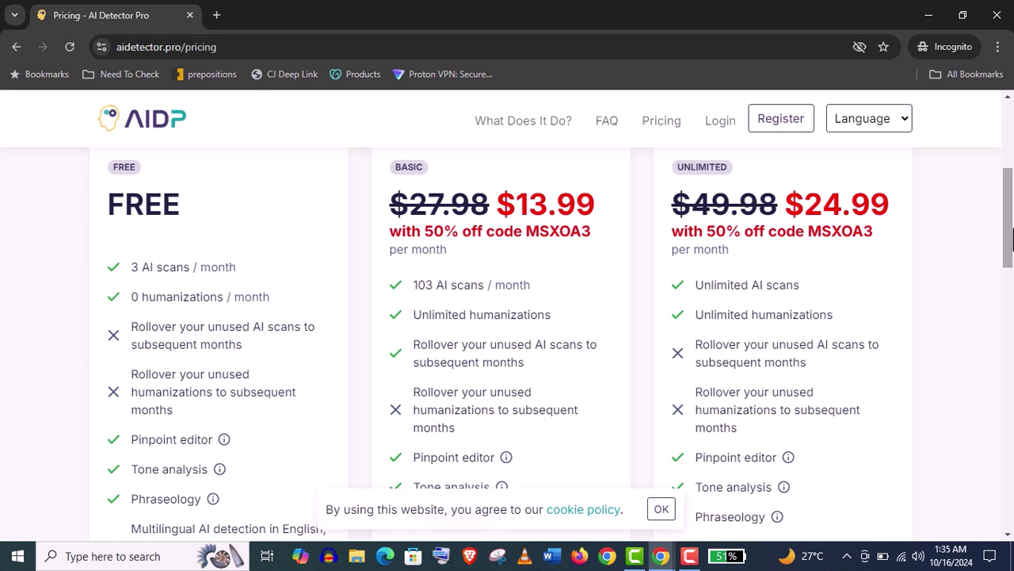
mouse_move(1012, 238)
left_mouse_down()
mouse_move(1012, 315)
mouse_move(1012, 230)
left_mouse_up()
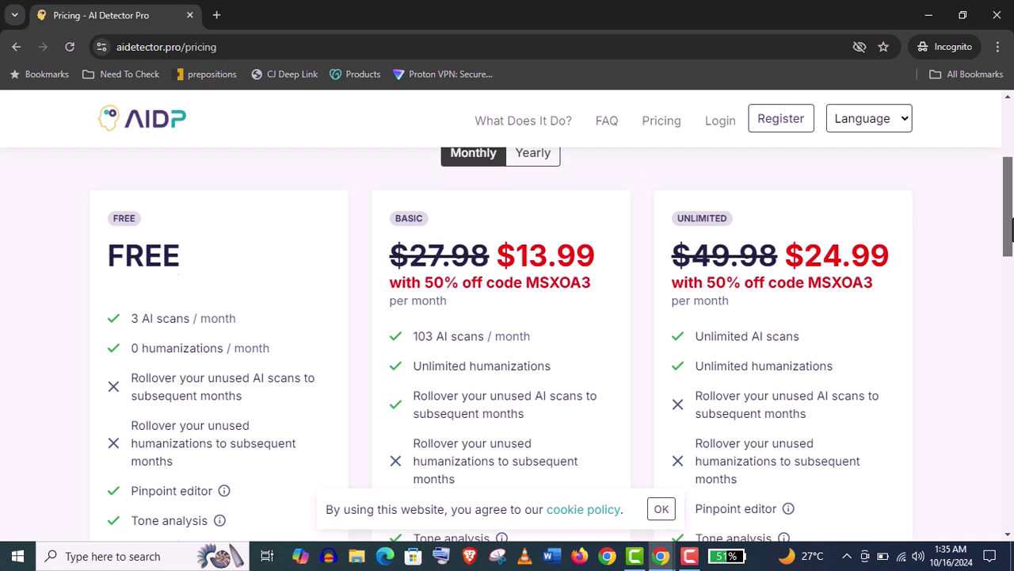
left_click_drag(1012, 229, 1012, 240)
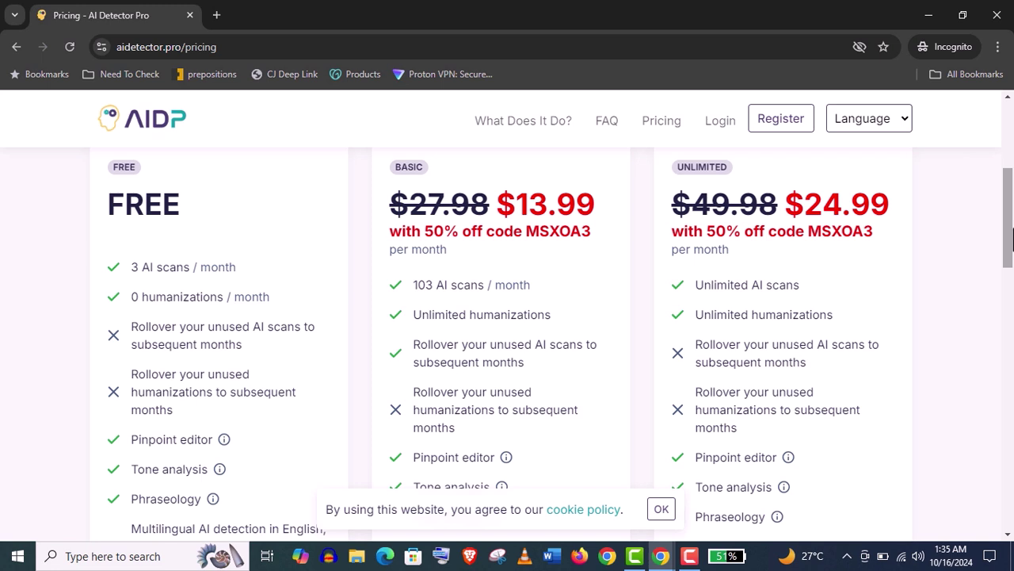
left_click_drag(1012, 237, 1012, 228)
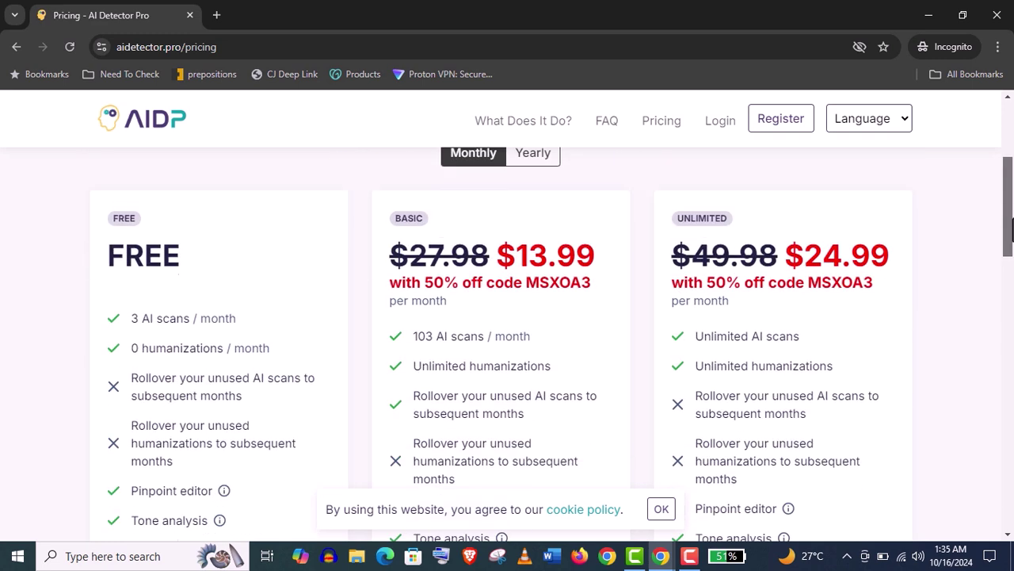
left_click_drag(1012, 228, 1012, 238)
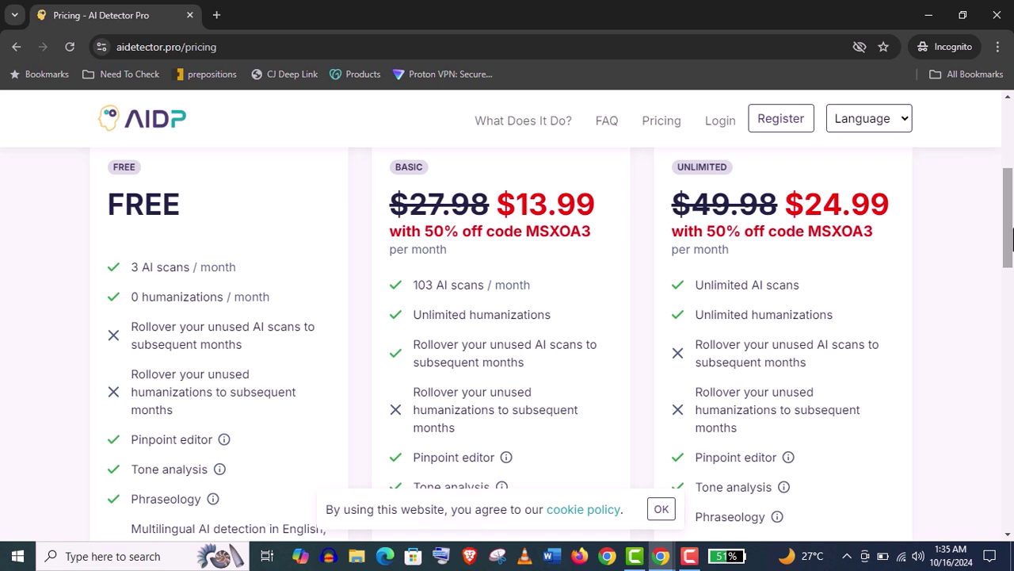
left_click_drag(1012, 238, 1011, 311)
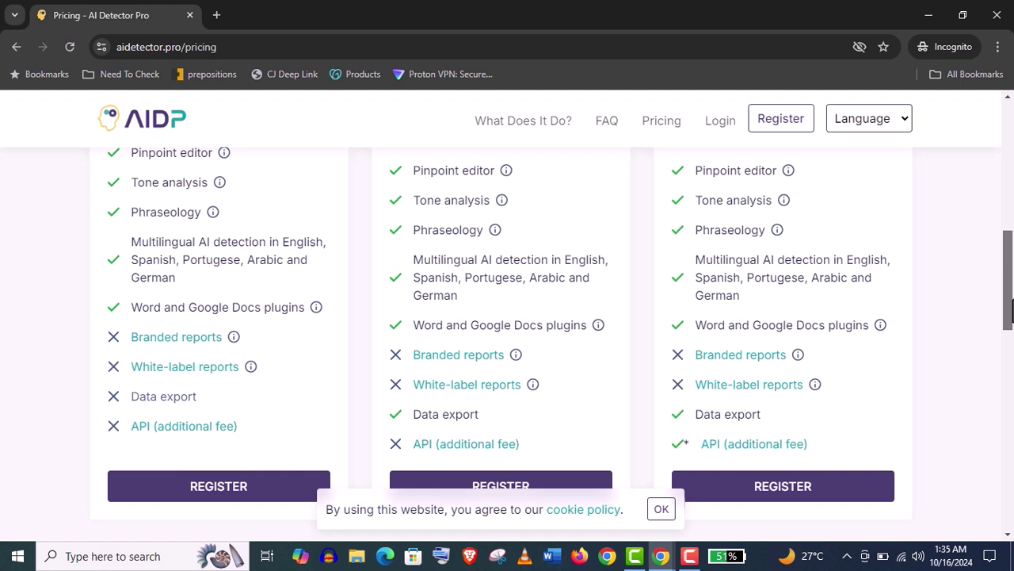
left_click_drag(1012, 311, 1003, 200)
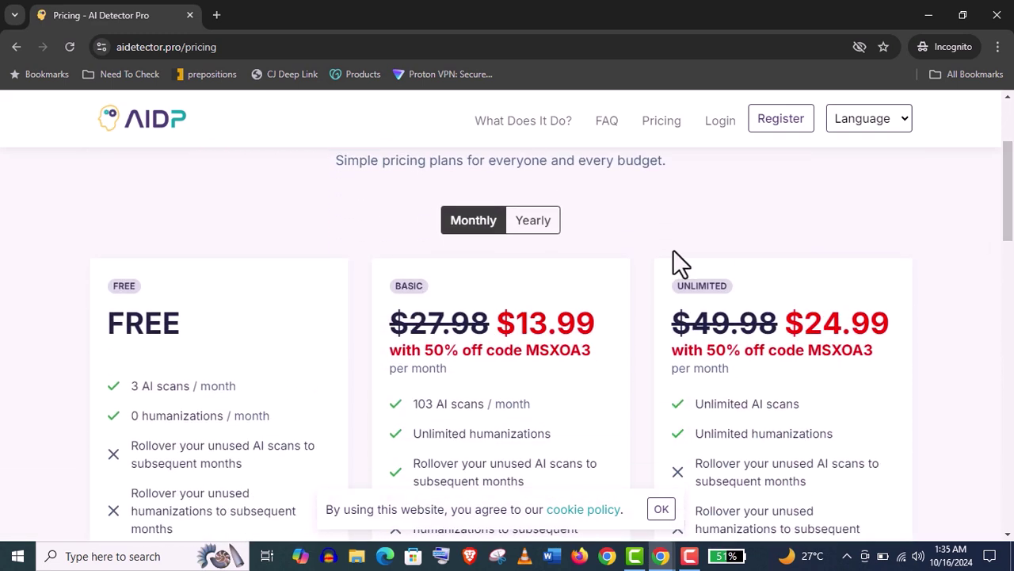
Step: Switch the pricing plans to yearly billing and review the yearly prices
left_click(533, 221)
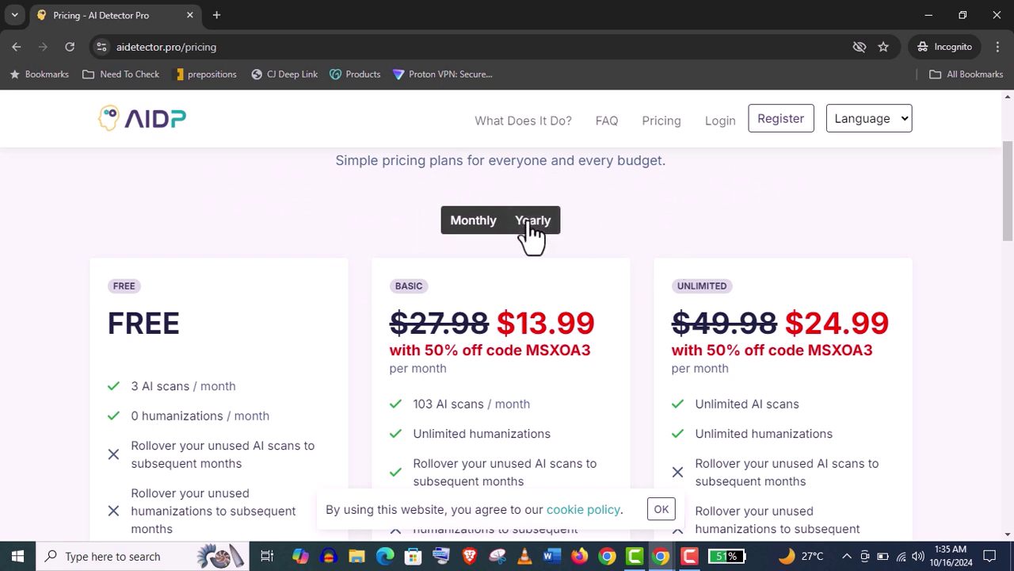
left_click_drag(1012, 222, 1011, 179)
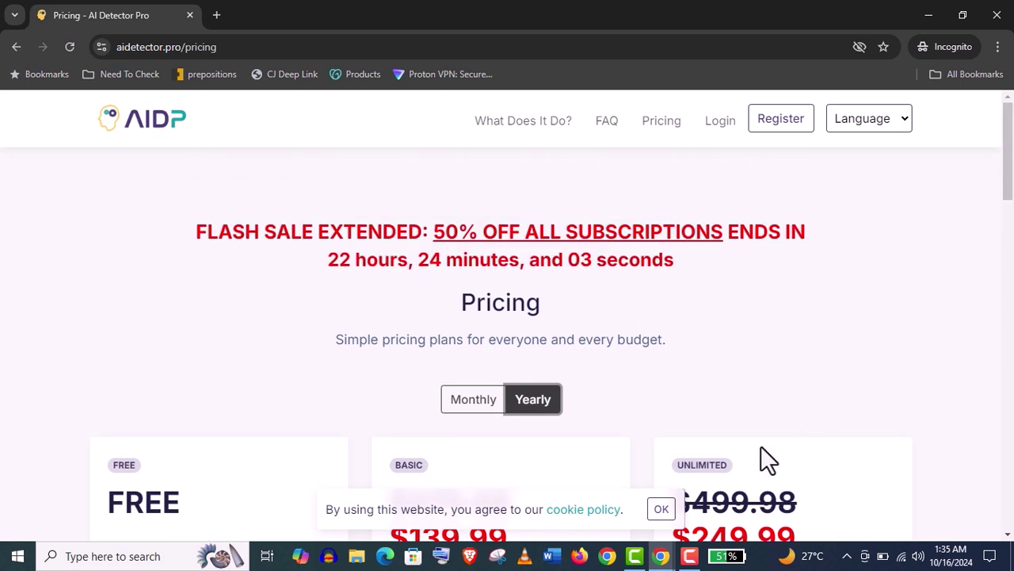
left_click(689, 555)
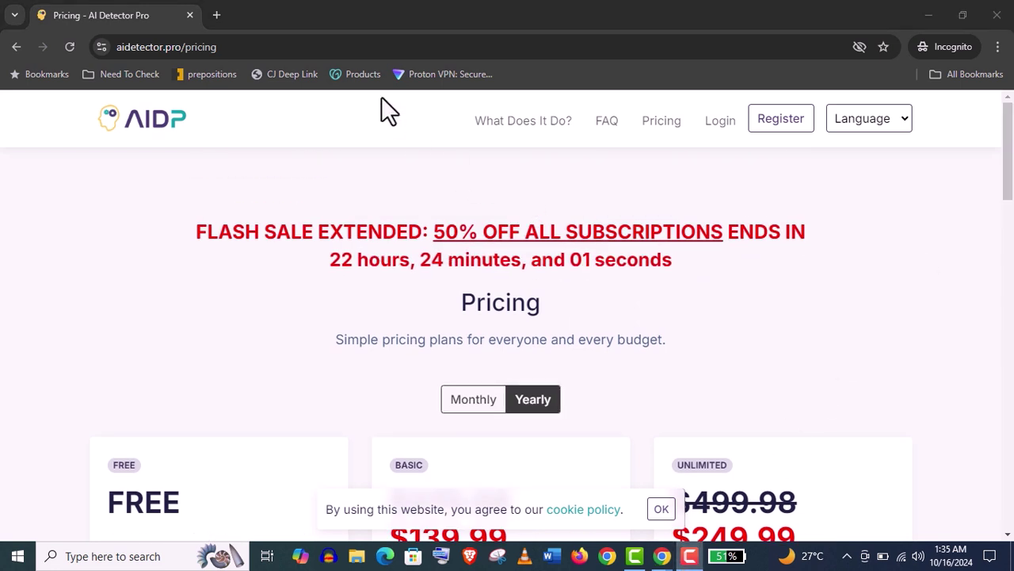